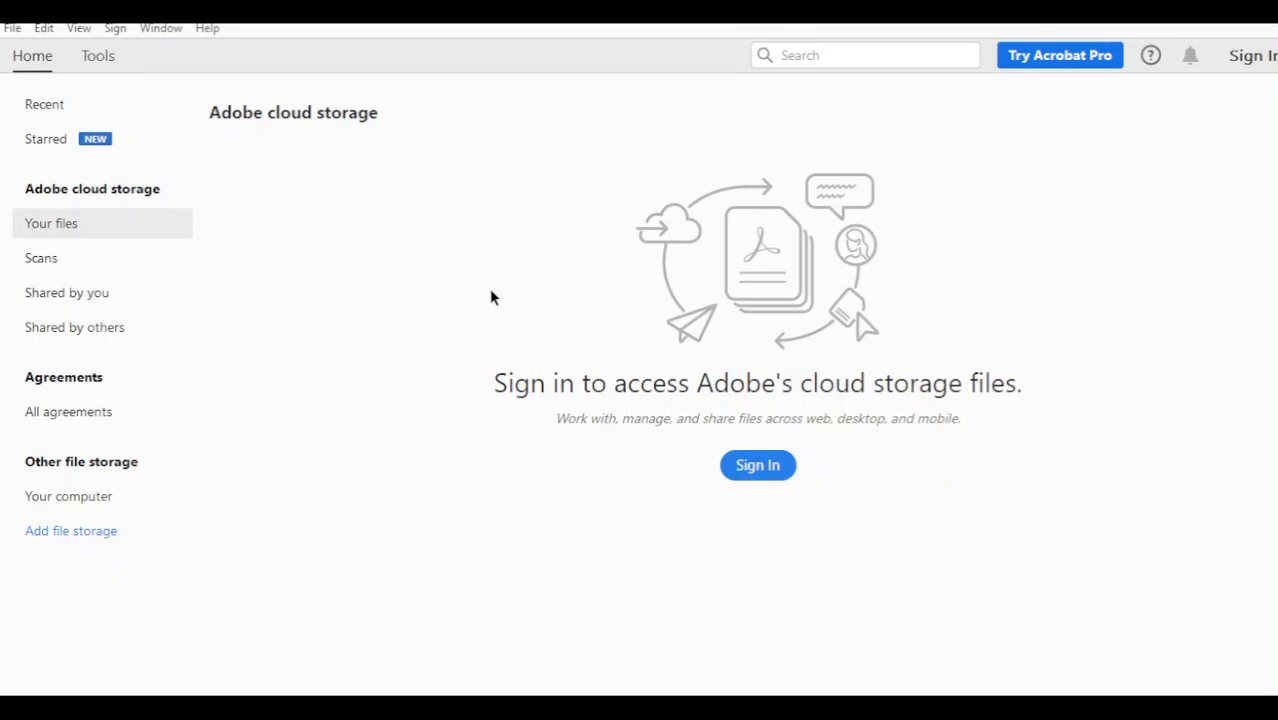
Step: Open Edit > Preferences and select the Signatures category
click(47, 29)
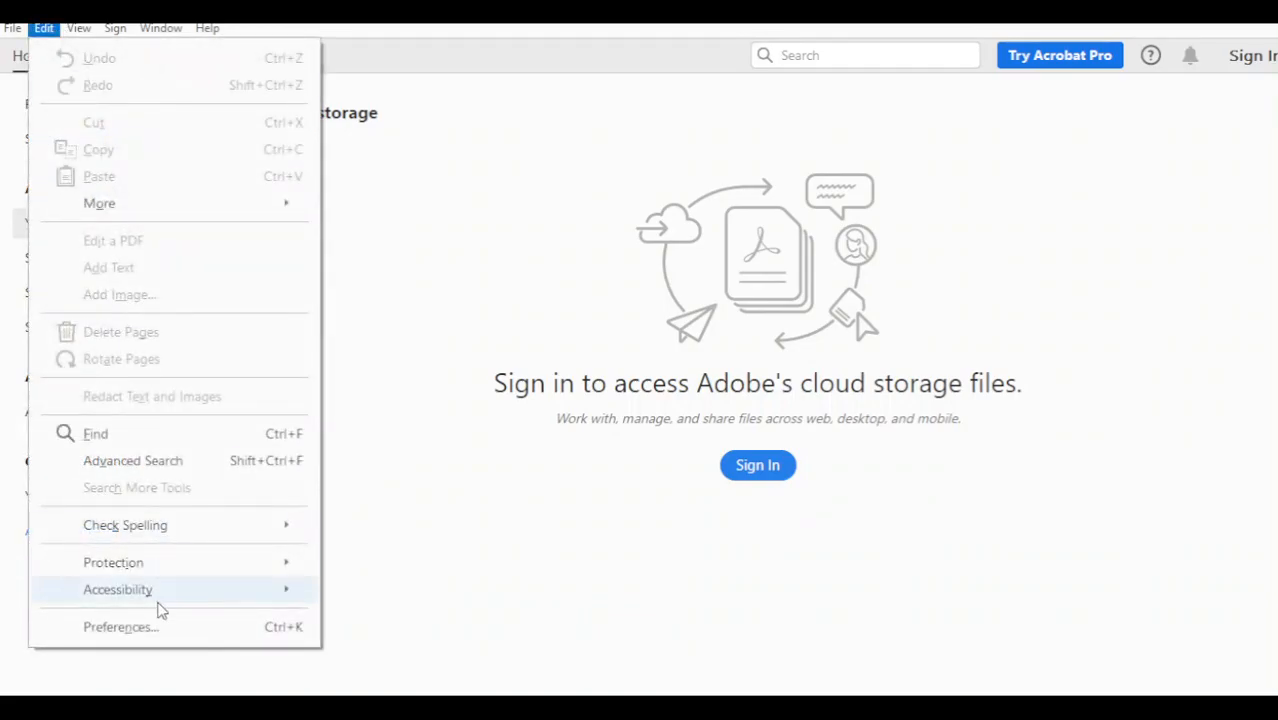
click(114, 628)
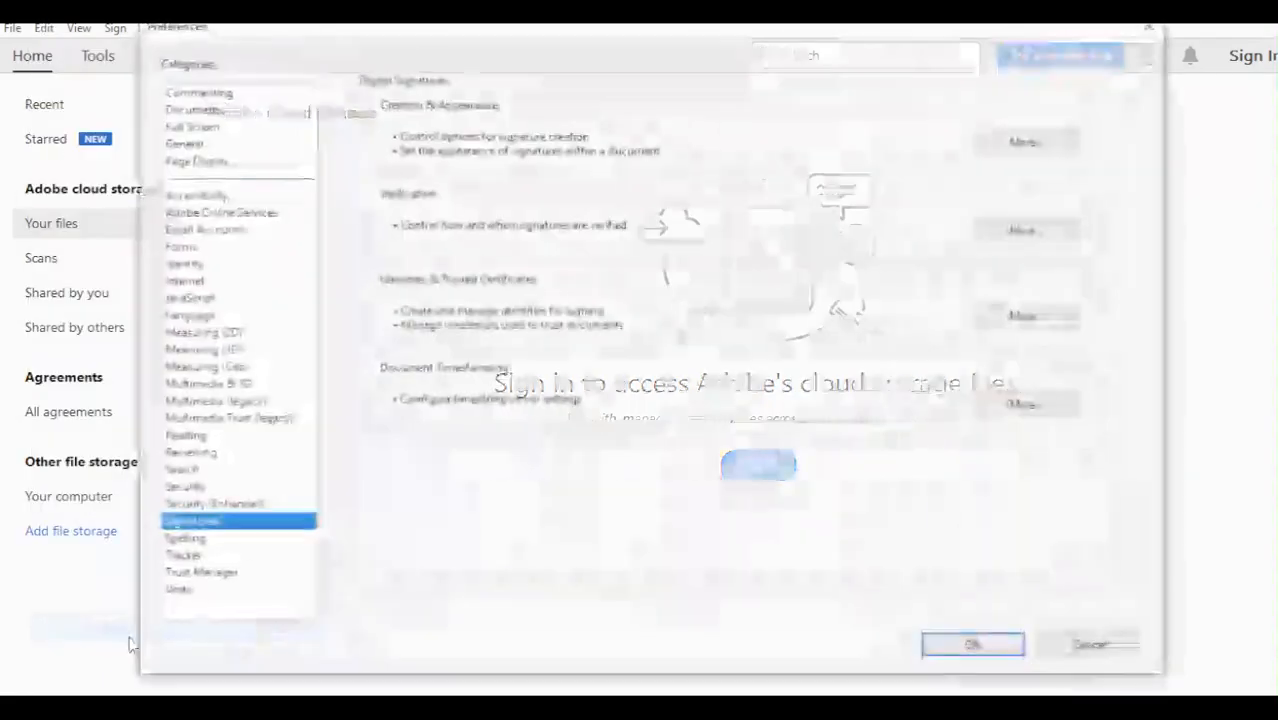
click(228, 284)
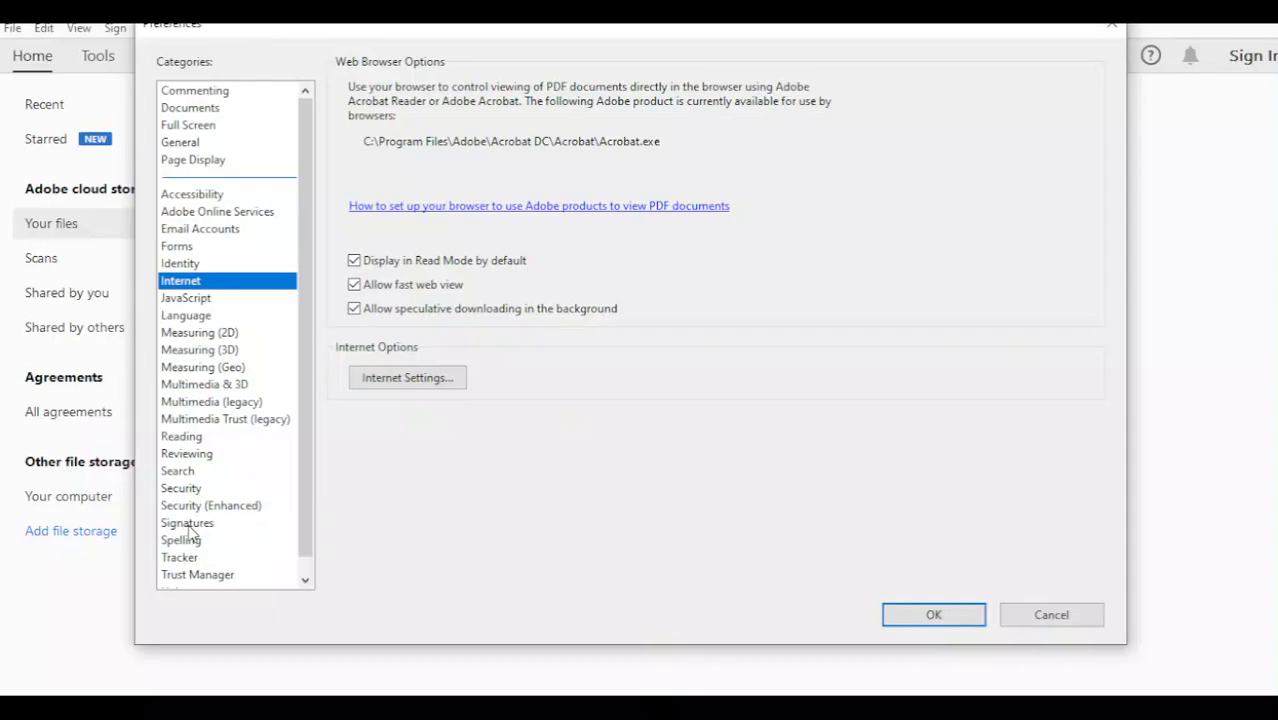
click(262, 525)
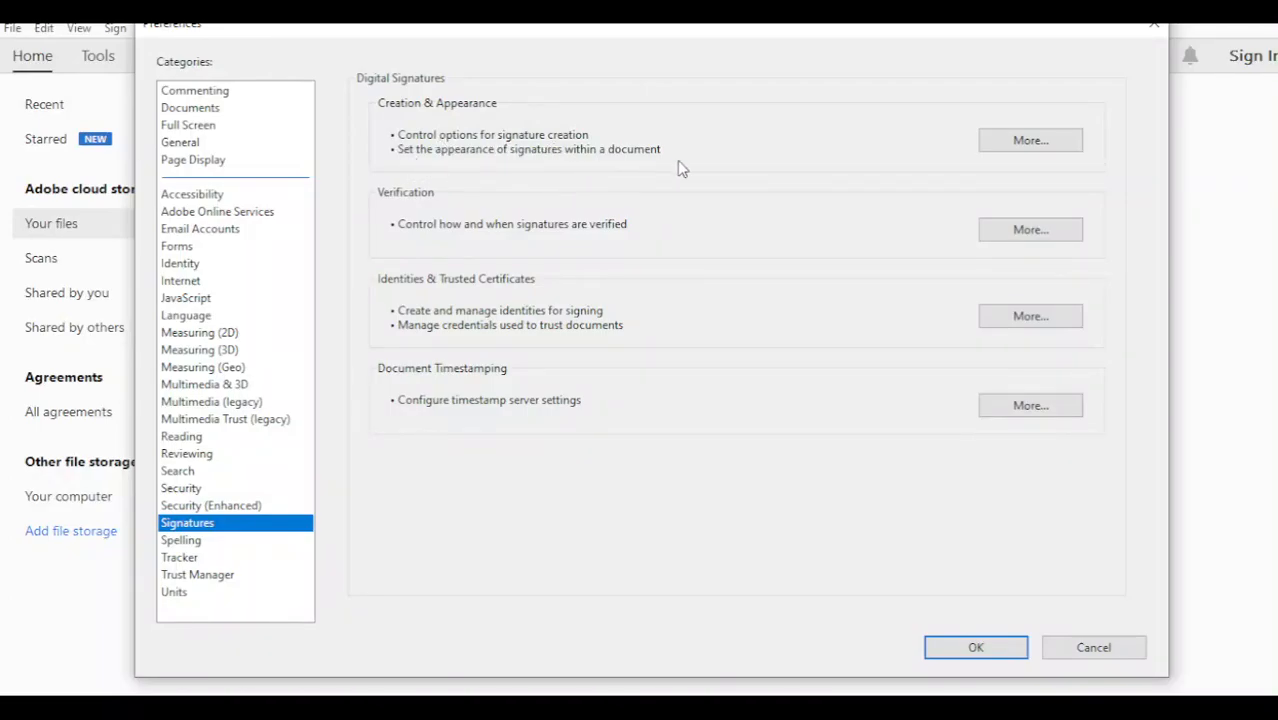
click(995, 152)
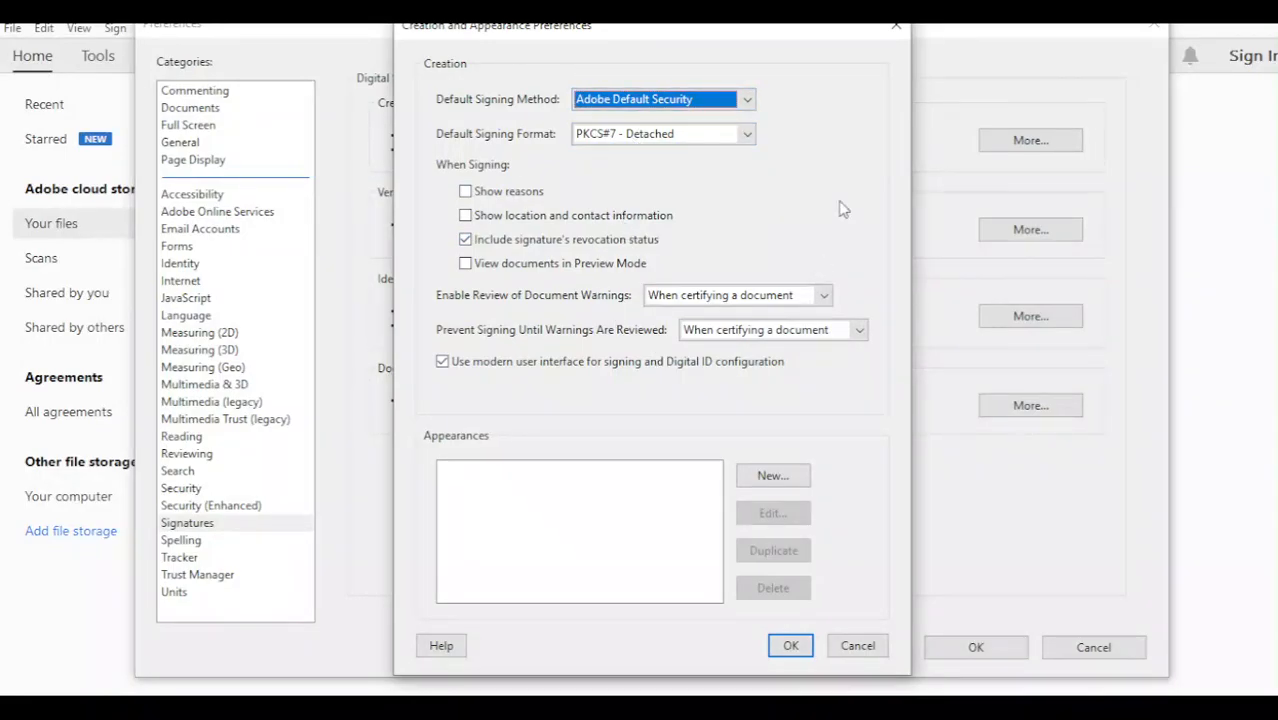
click(897, 30)
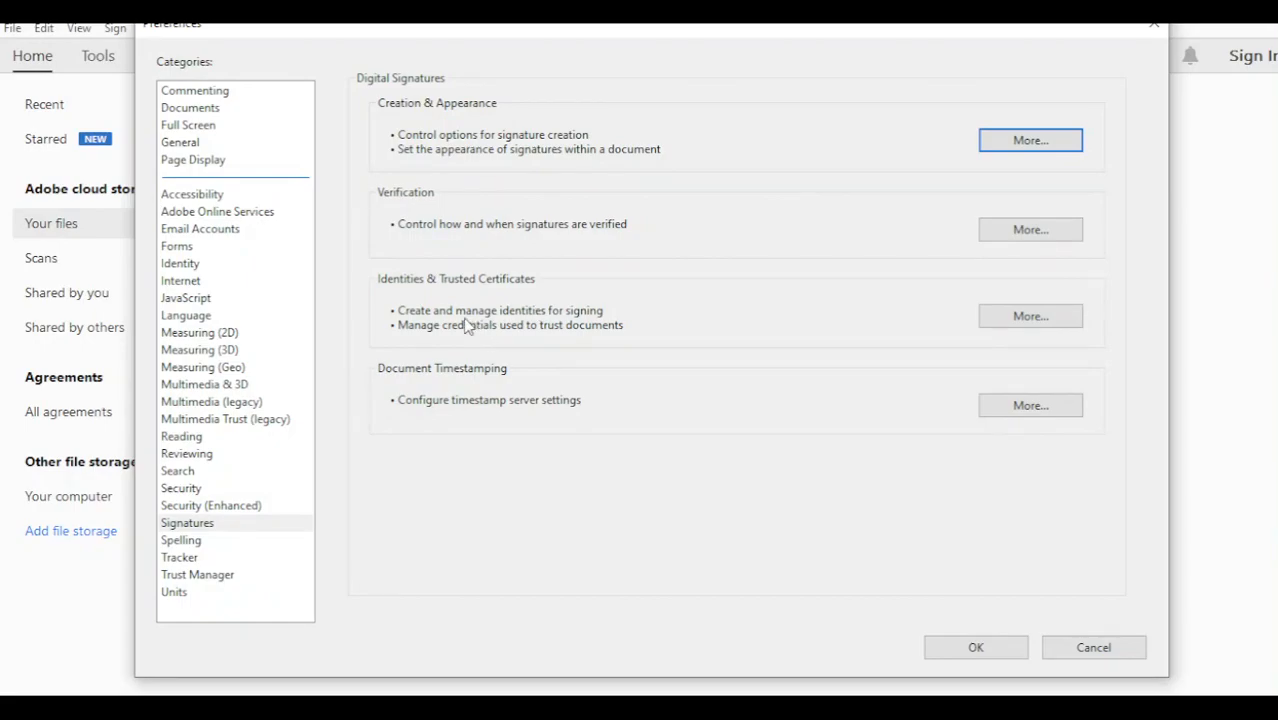
Step: Open the Identities & Trusted Certificates settings and start adding a new digital ID
click(1020, 317)
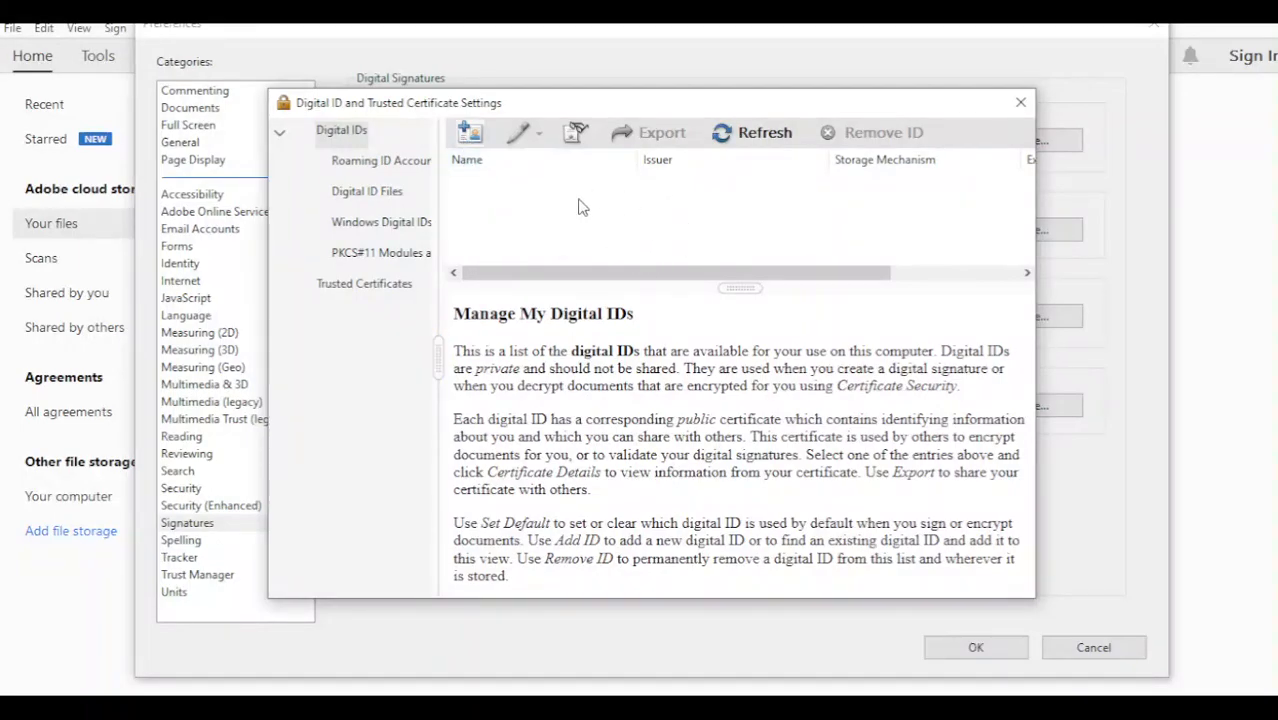
click(470, 137)
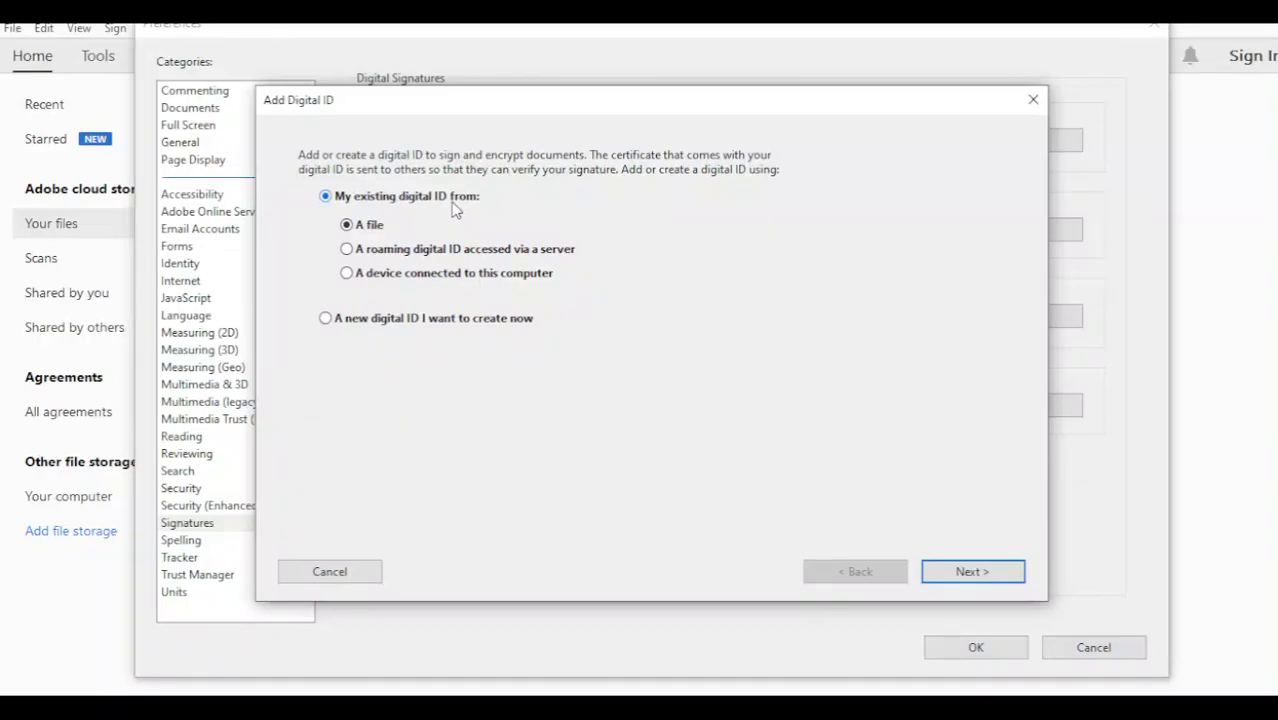
Step: Choose 'A new digital ID I want to create now' and continue to the storage choice
click(326, 320)
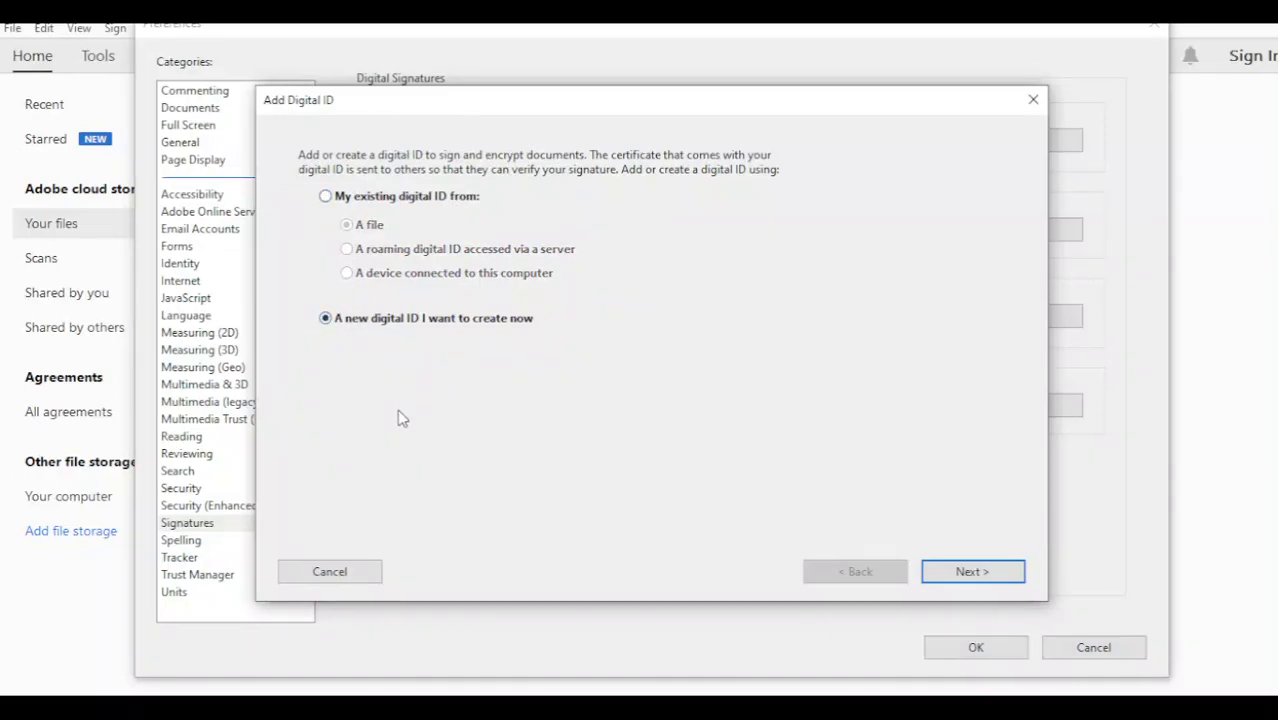
click(975, 575)
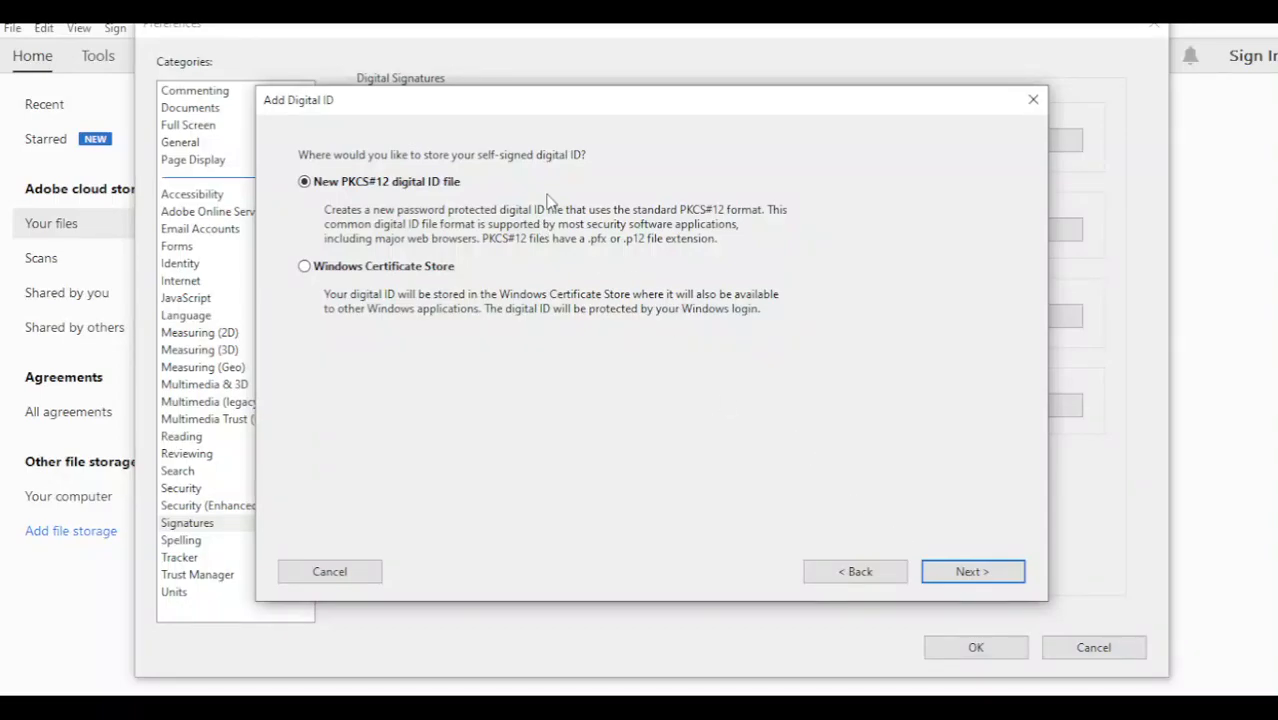
Step: Store the ID as a new PKCS#12 file and enter the holder's name, unit CSE, organization LNMIIT, and e-mail
click(972, 572)
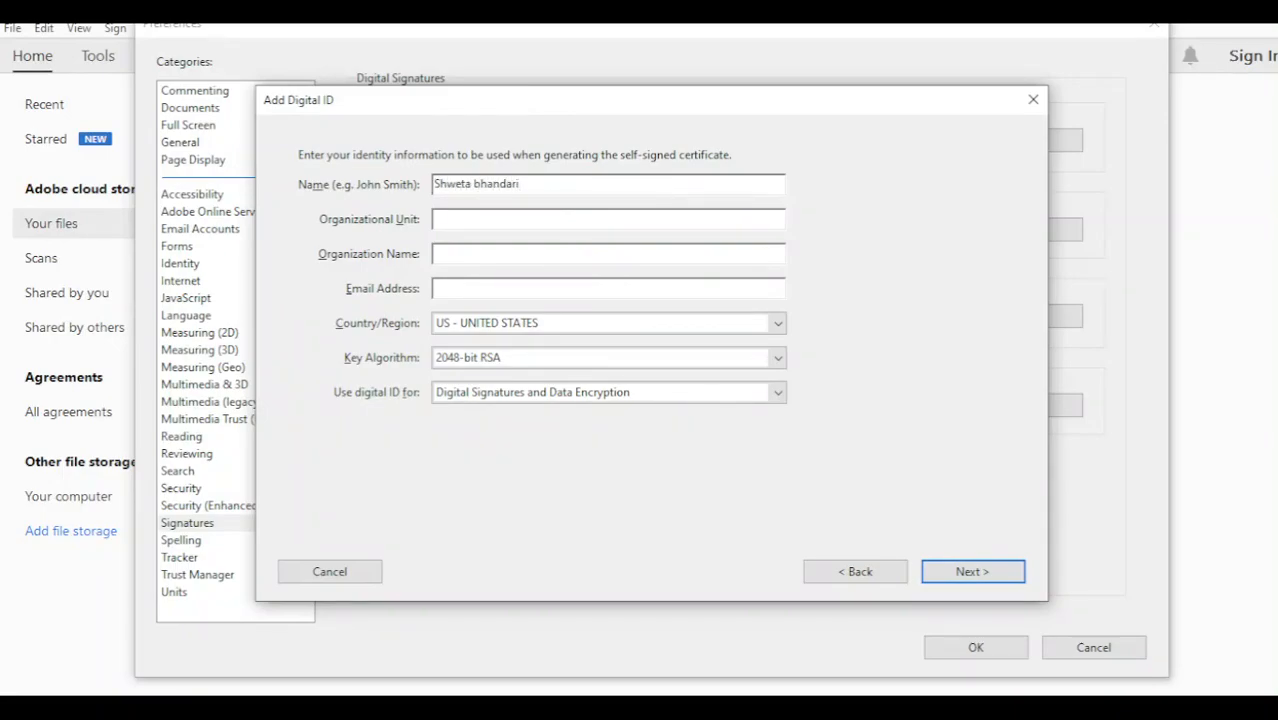
key(BackSpace)
text(B)
click(530, 224)
text(LN)
click(556, 287)
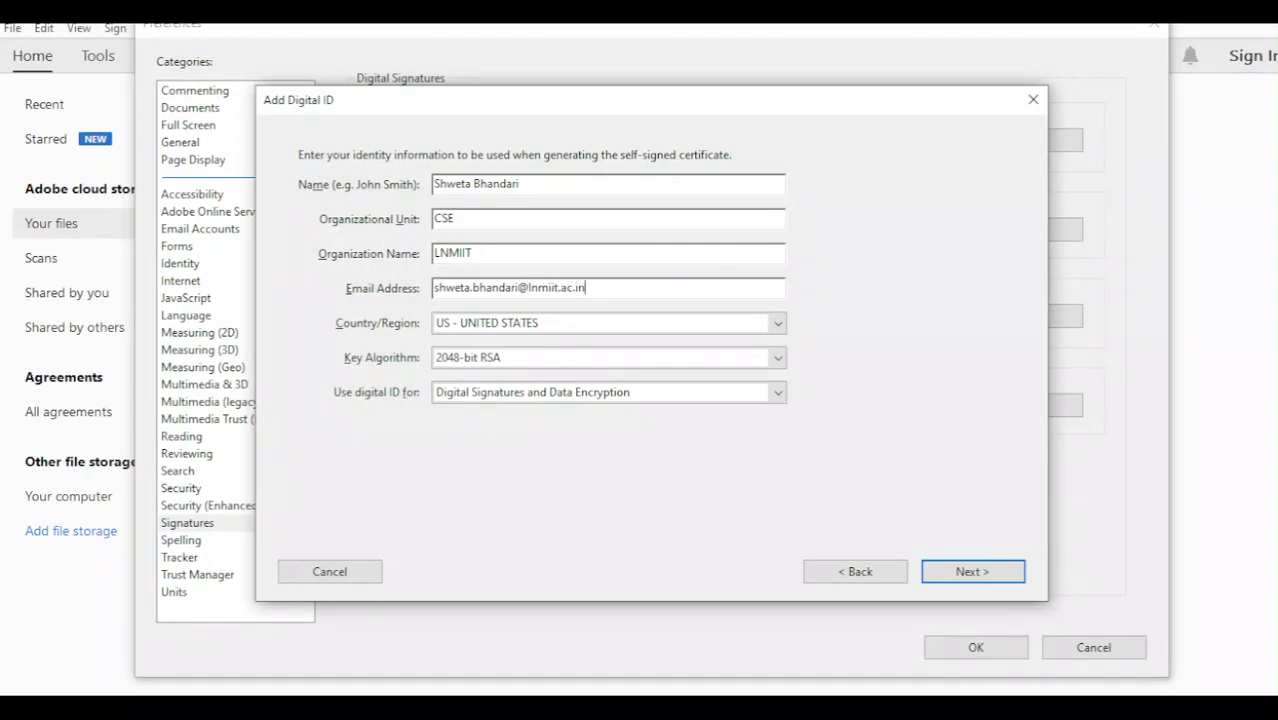
Step: Set country IN - INDIA, key algorithm 2048-bit RSA, and usage Digital Signatures only
click(460, 325)
key(i)
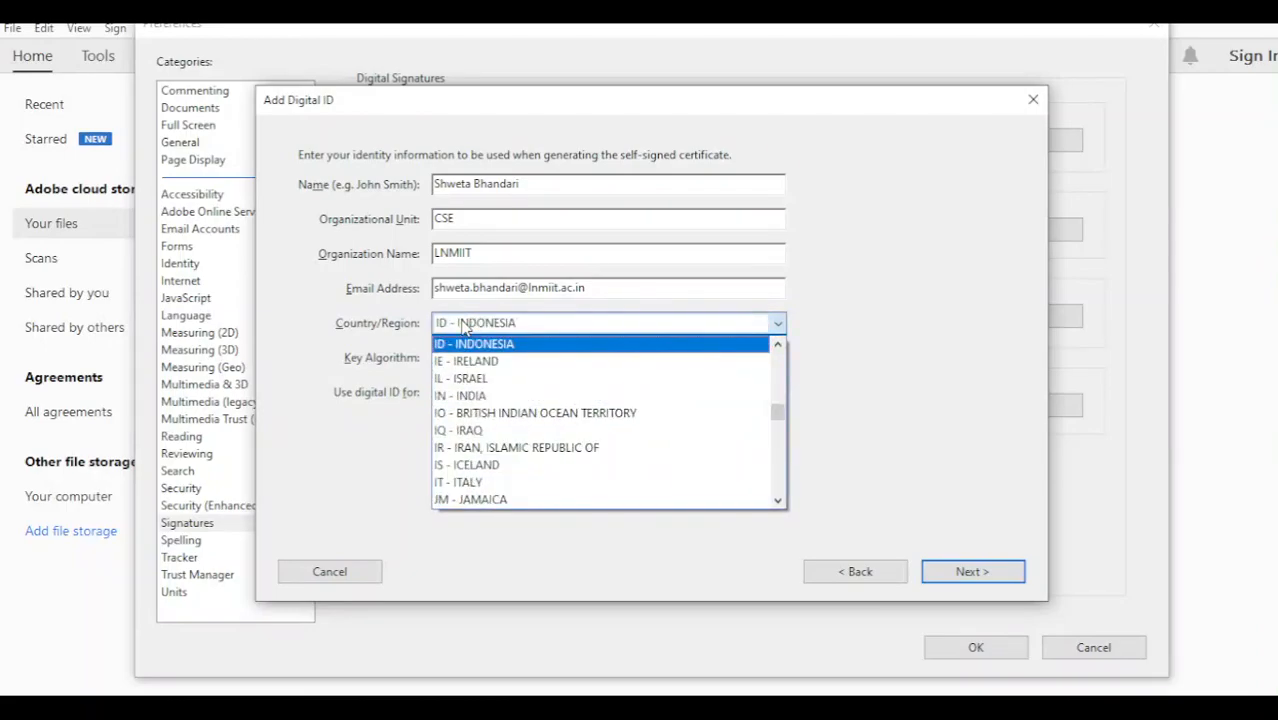
click(474, 396)
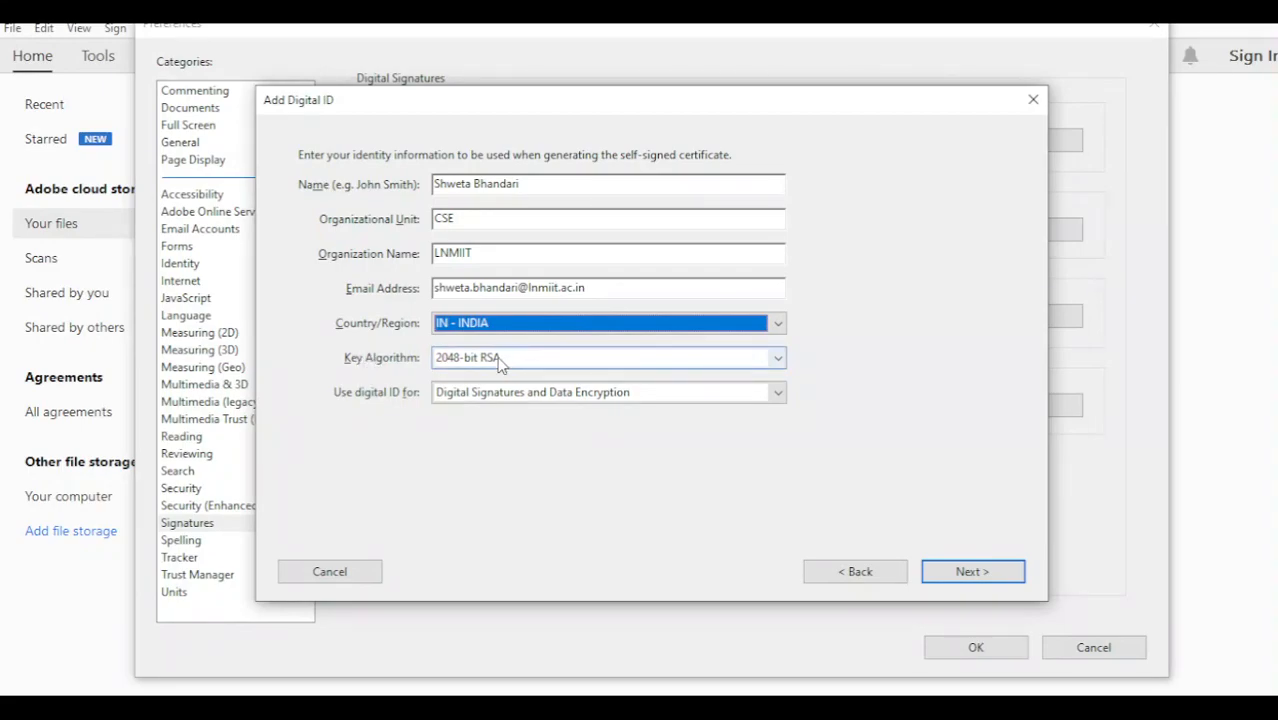
click(494, 359)
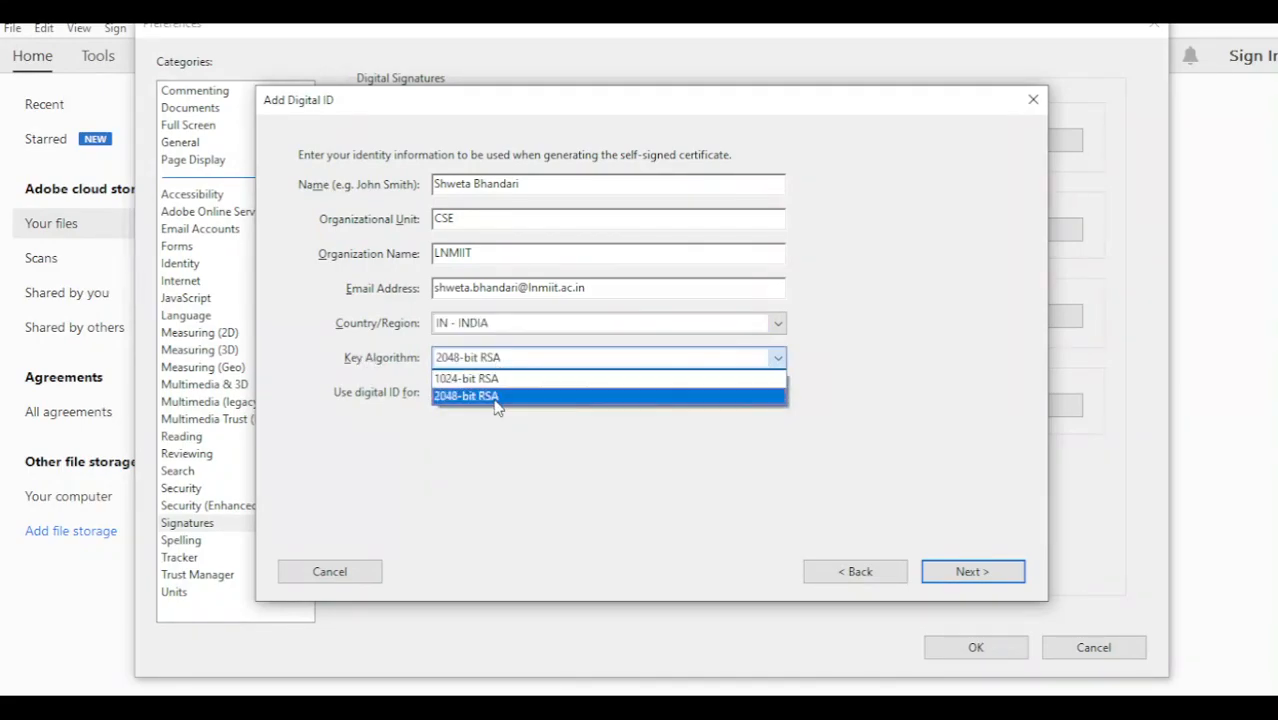
click(494, 397)
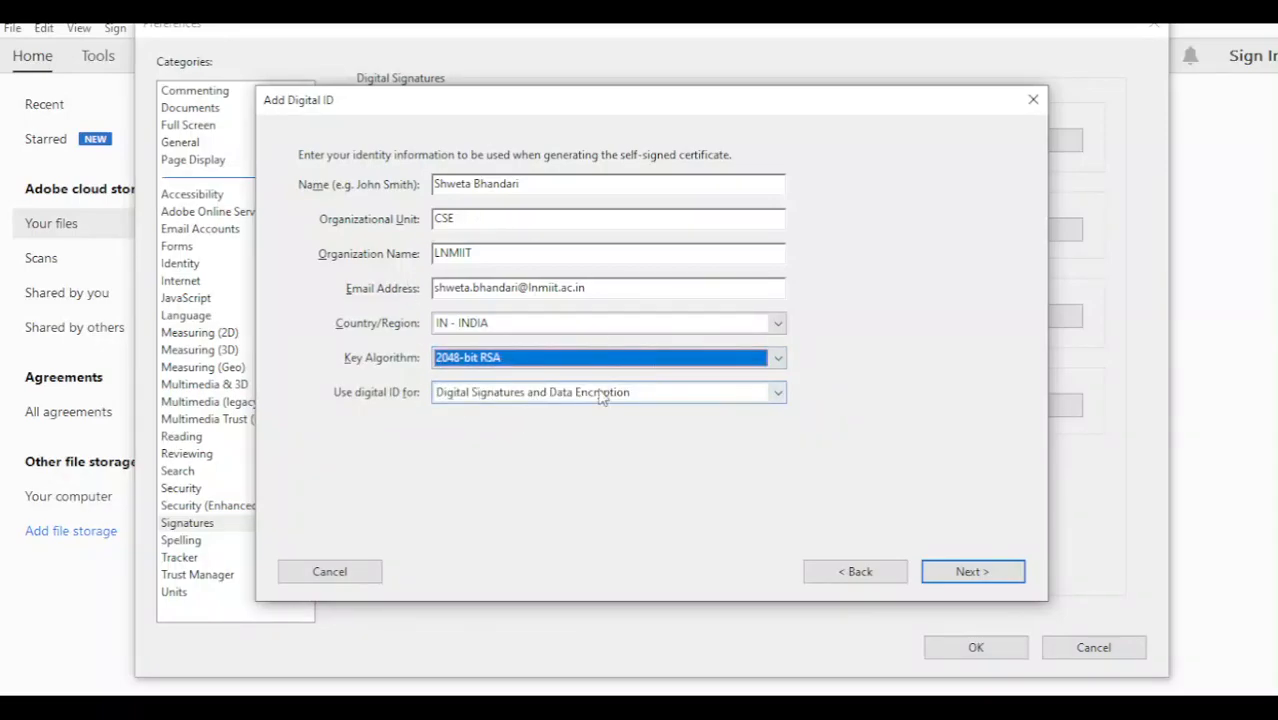
click(538, 394)
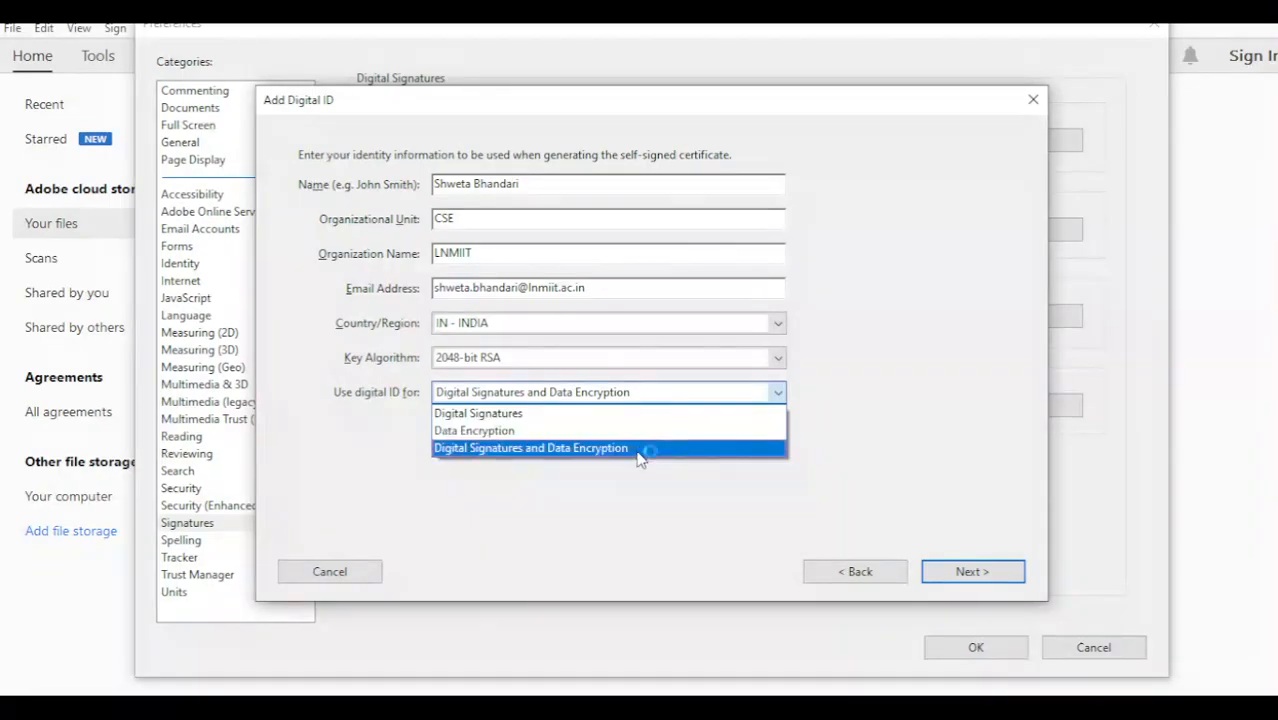
click(469, 414)
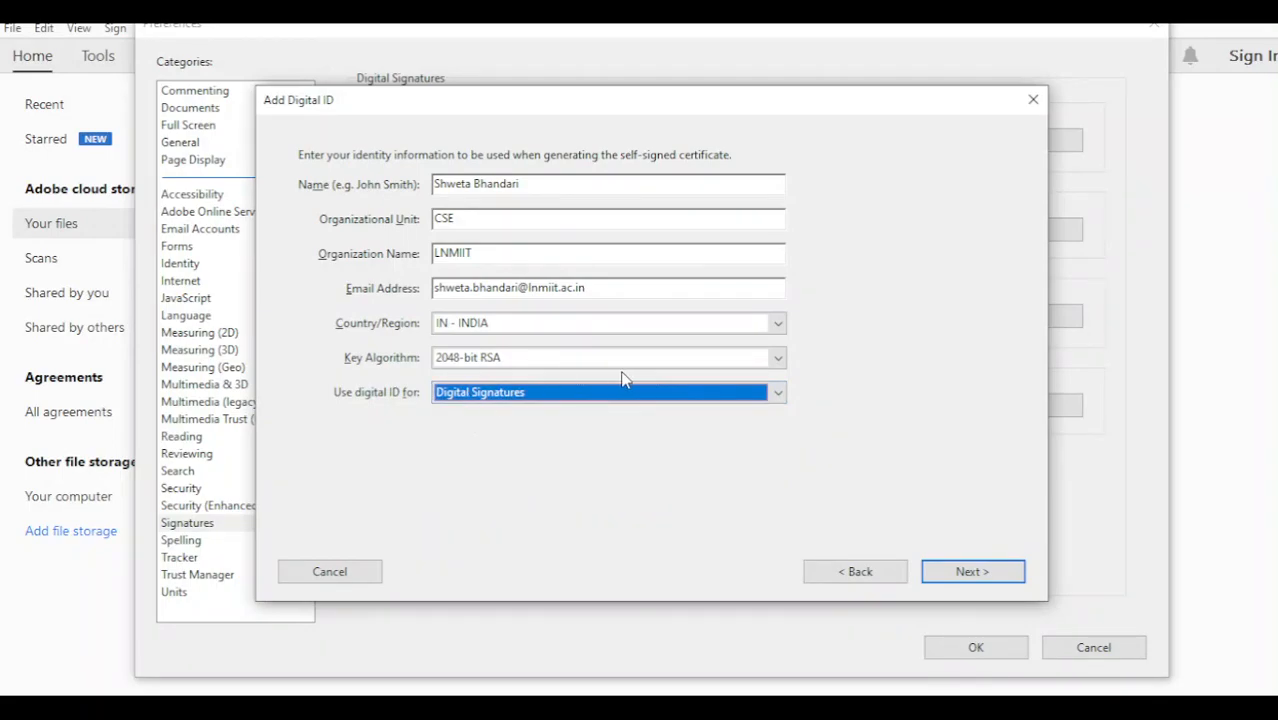
click(972, 574)
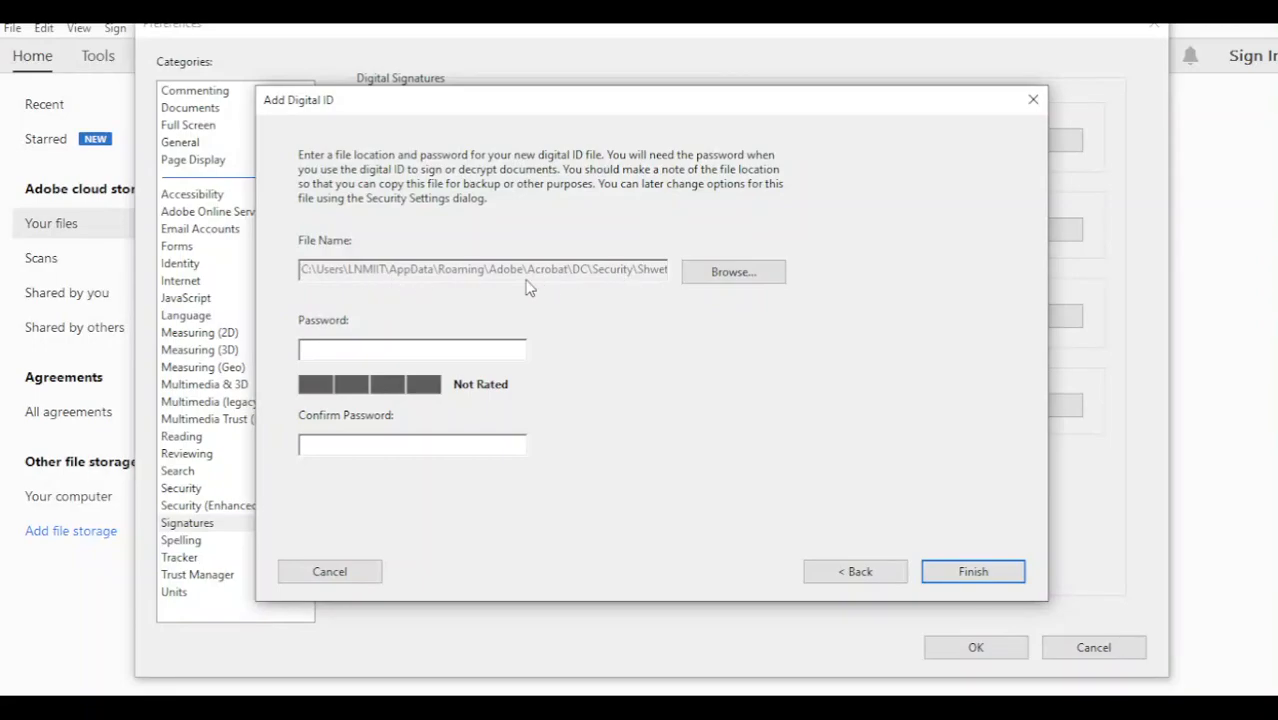
Step: Enter and confirm a password for the digital ID file and finish creating it
click(352, 351)
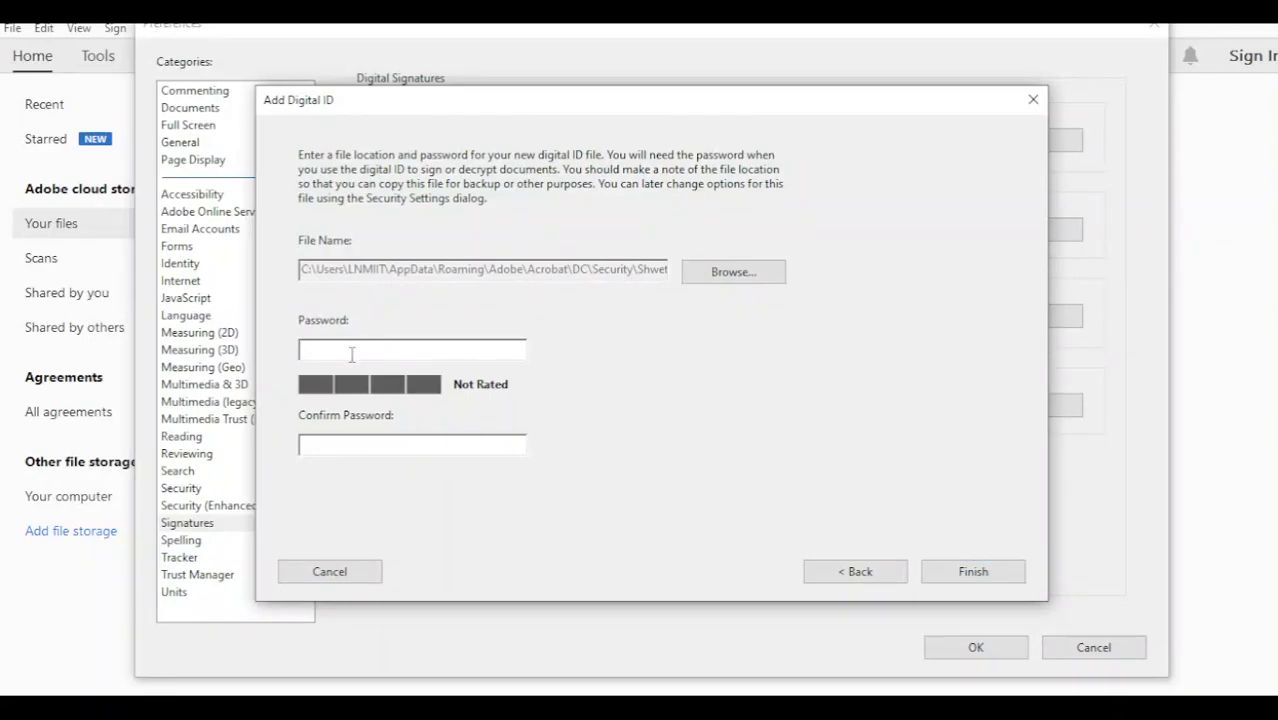
text(*********)
key(Tab)
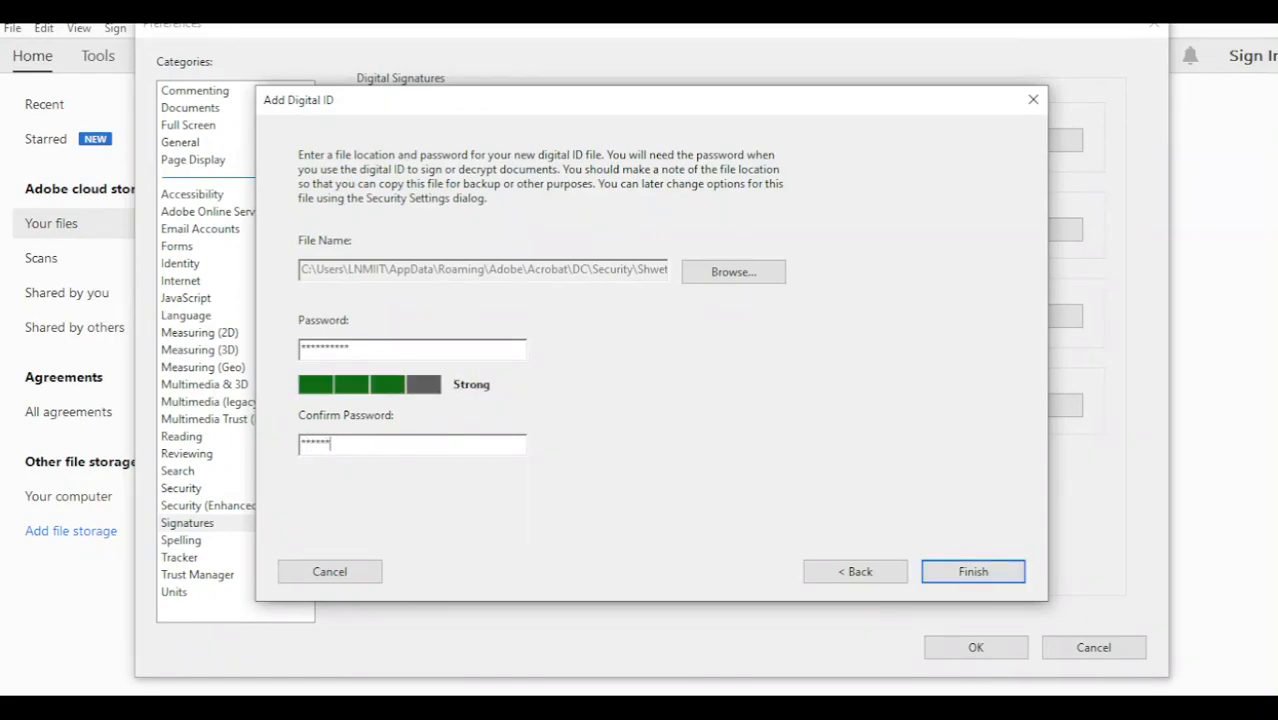
click(963, 572)
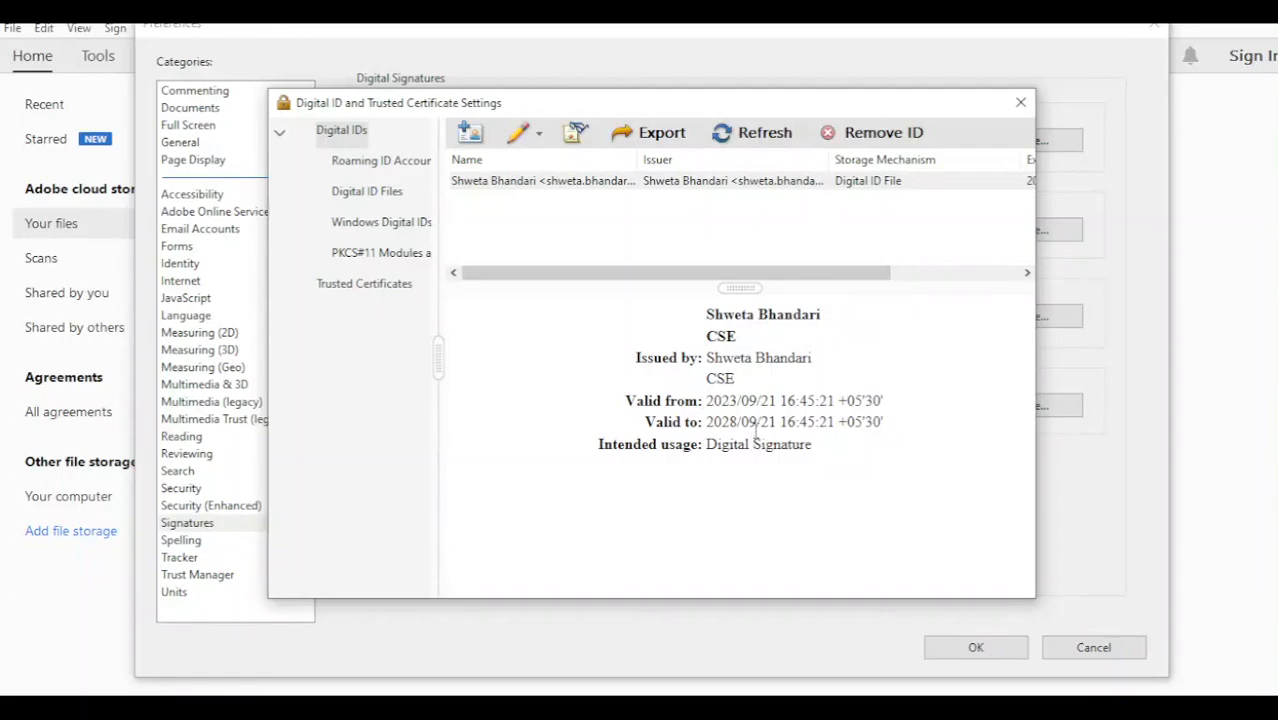
Step: Close the Digital ID settings window and confirm Preferences with OK
click(1020, 102)
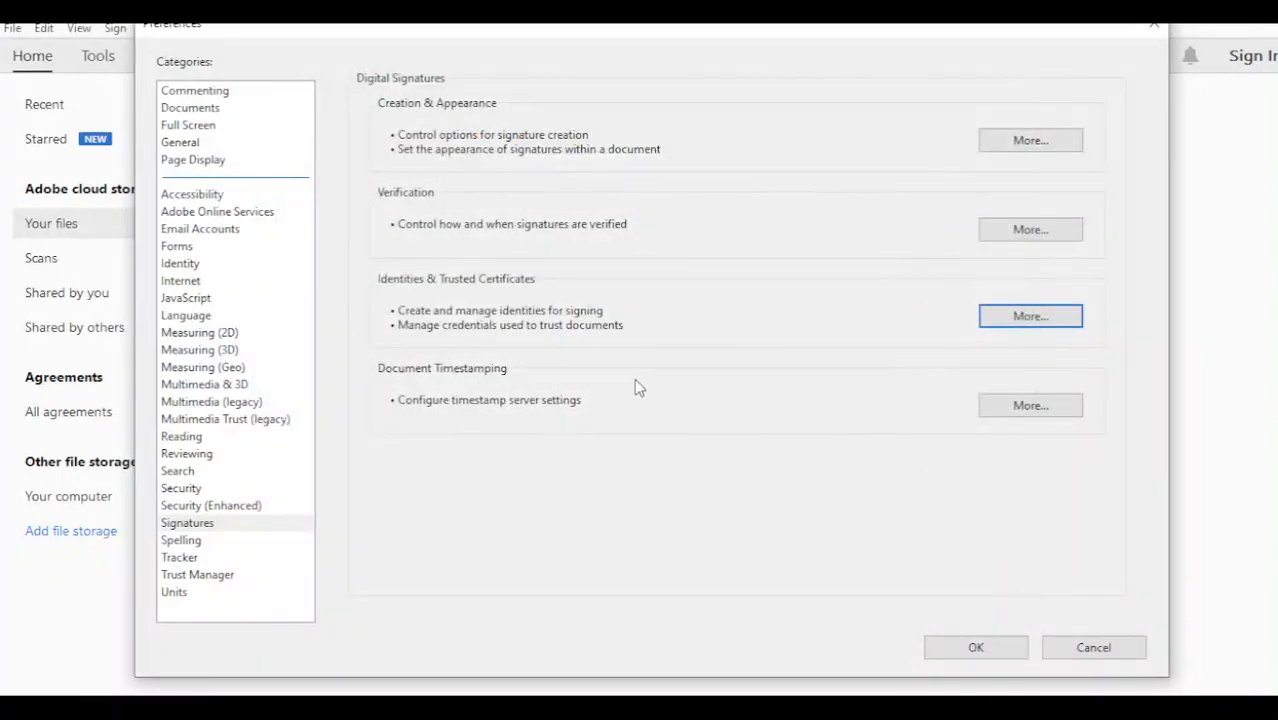
click(952, 647)
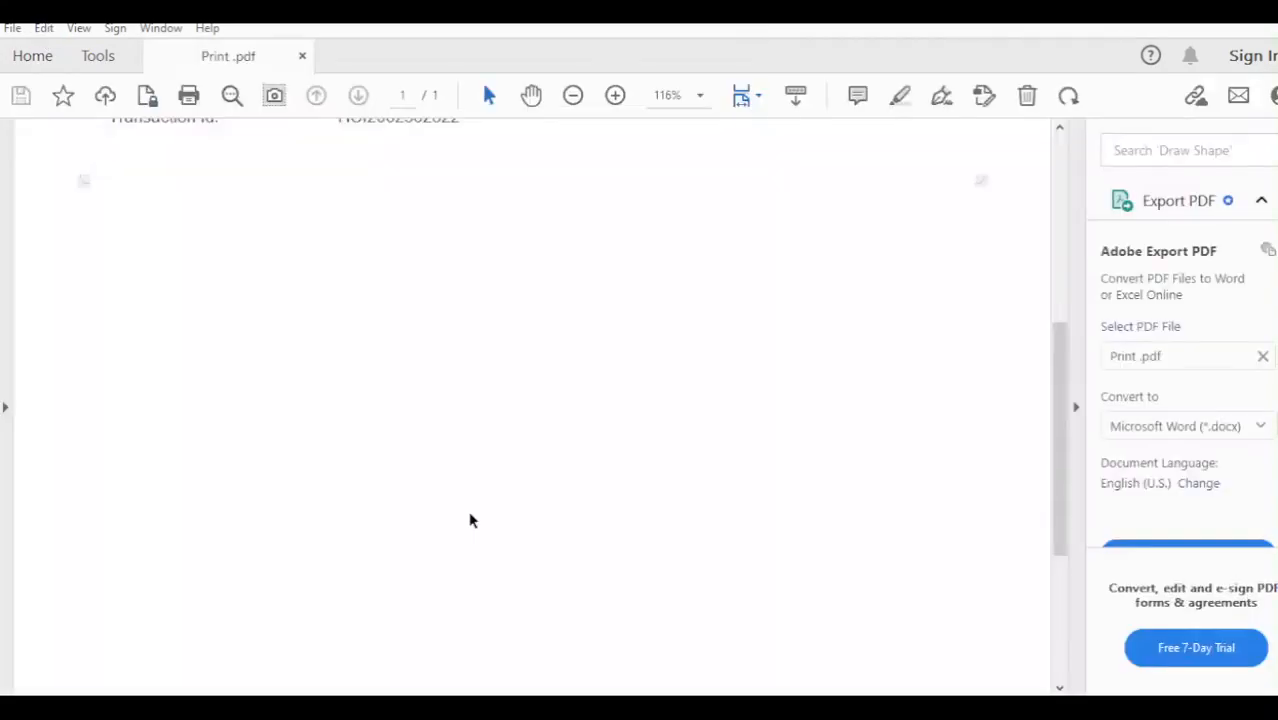
Step: Scroll to the bottom of Print .pdf, then switch to the Tools page
scroll(479, 492, down, 1)
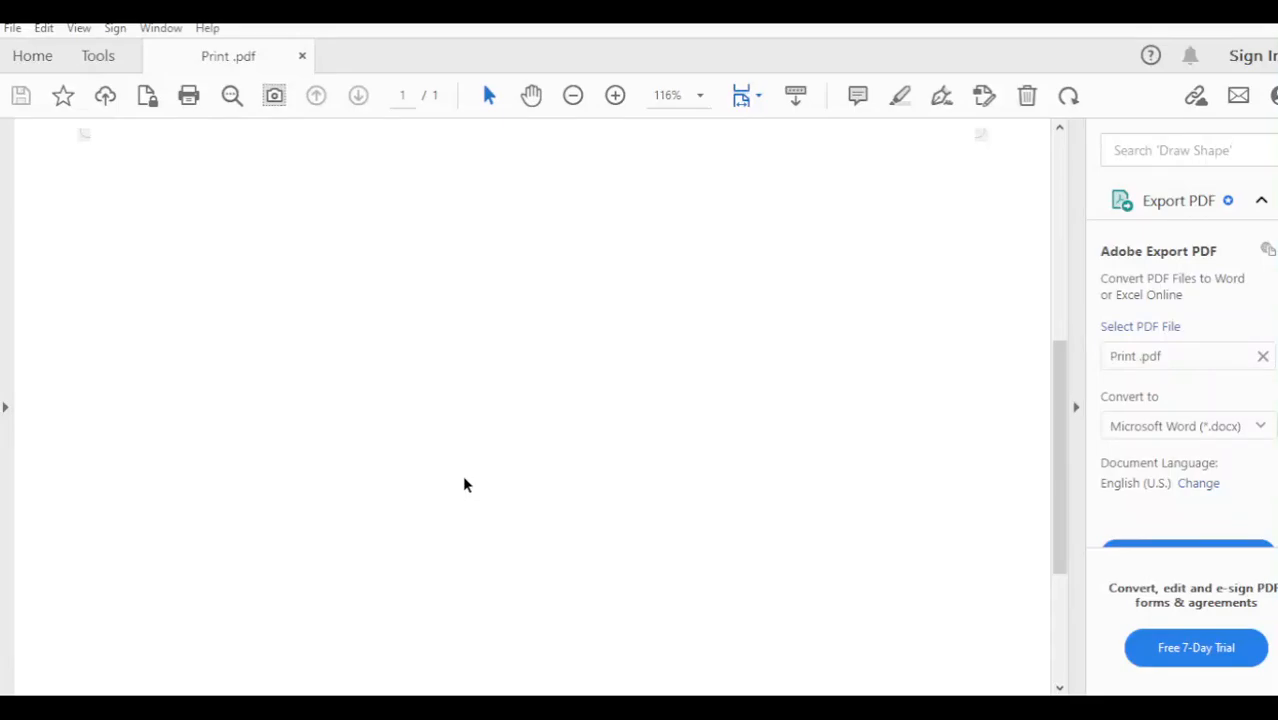
mouse_move(1059, 438)
mouse_down()
mouse_move(1057, 425)
mouse_move(1057, 437)
mouse_up()
drag(1064, 479, 1072, 598)
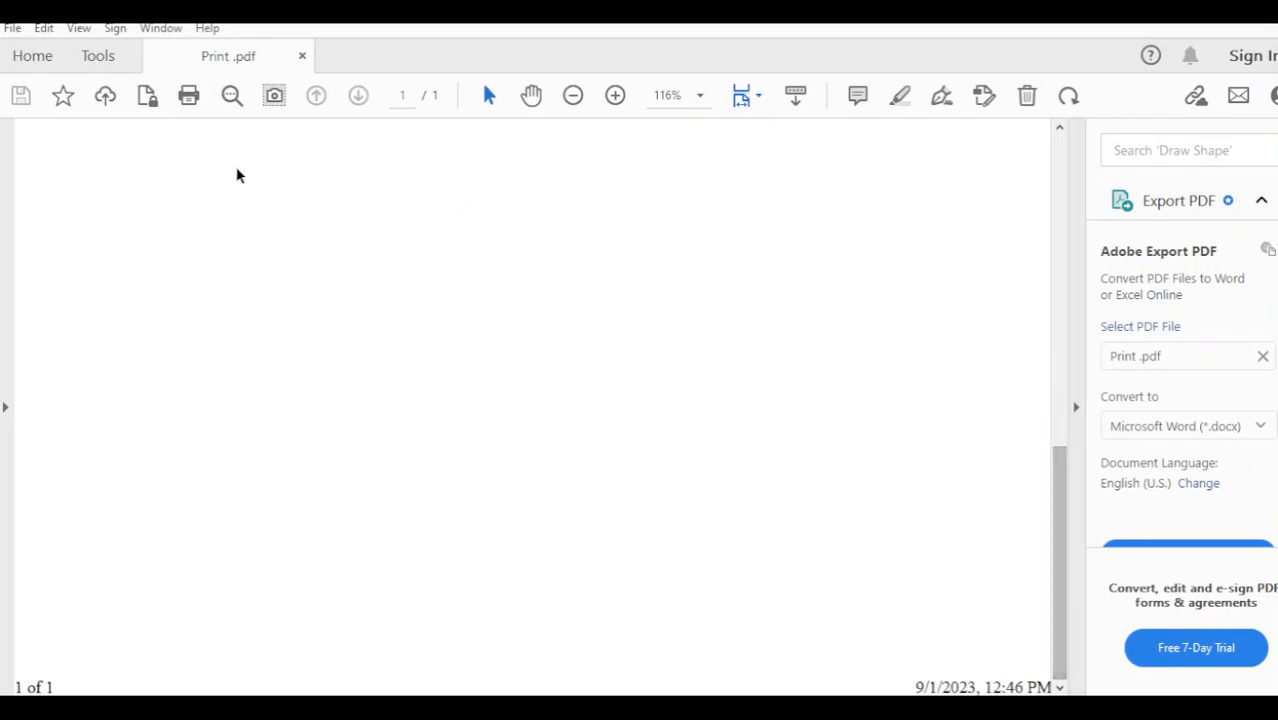
click(97, 57)
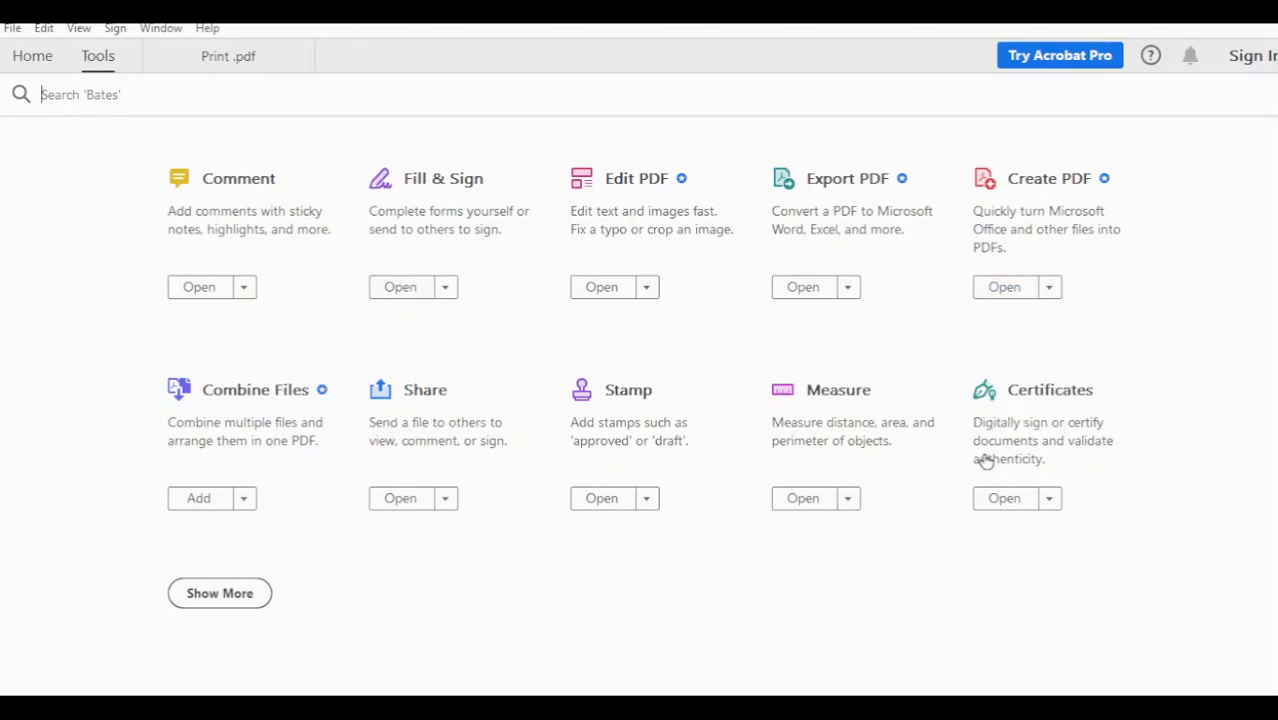
Step: Use Certificates > Digitally Sign to draw a signature rectangle in the page's lower right
click(1035, 397)
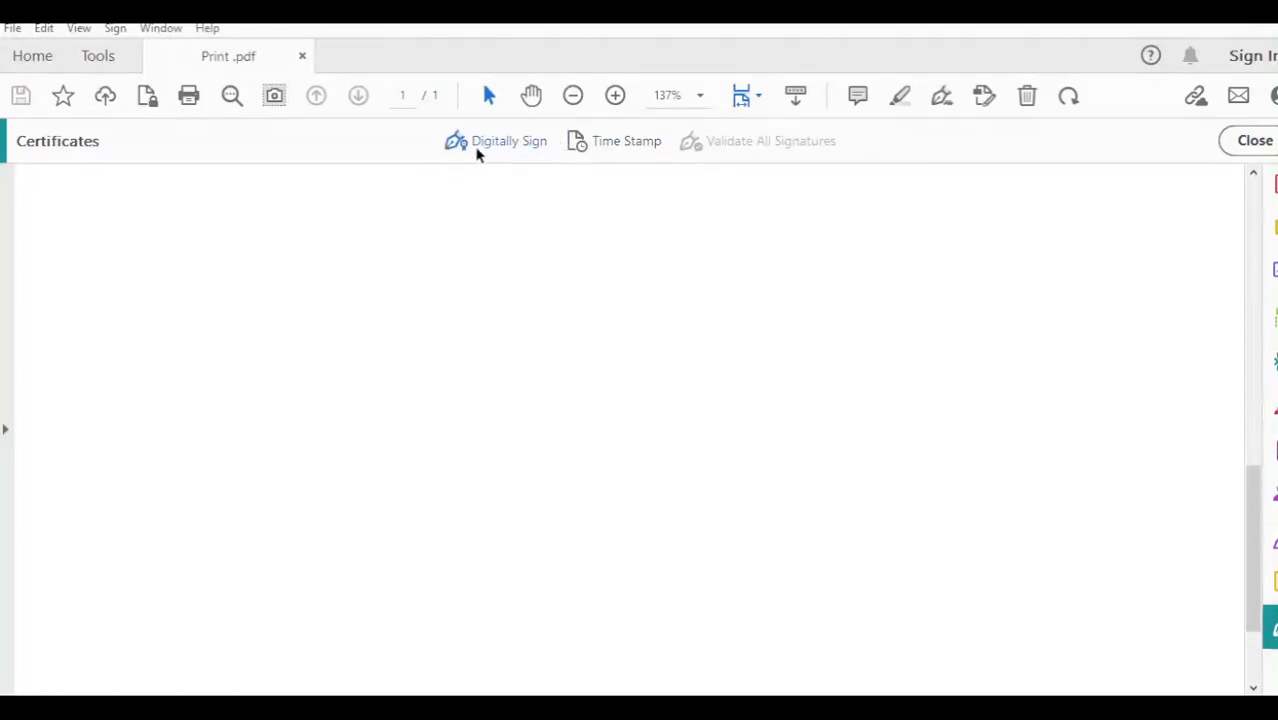
click(503, 148)
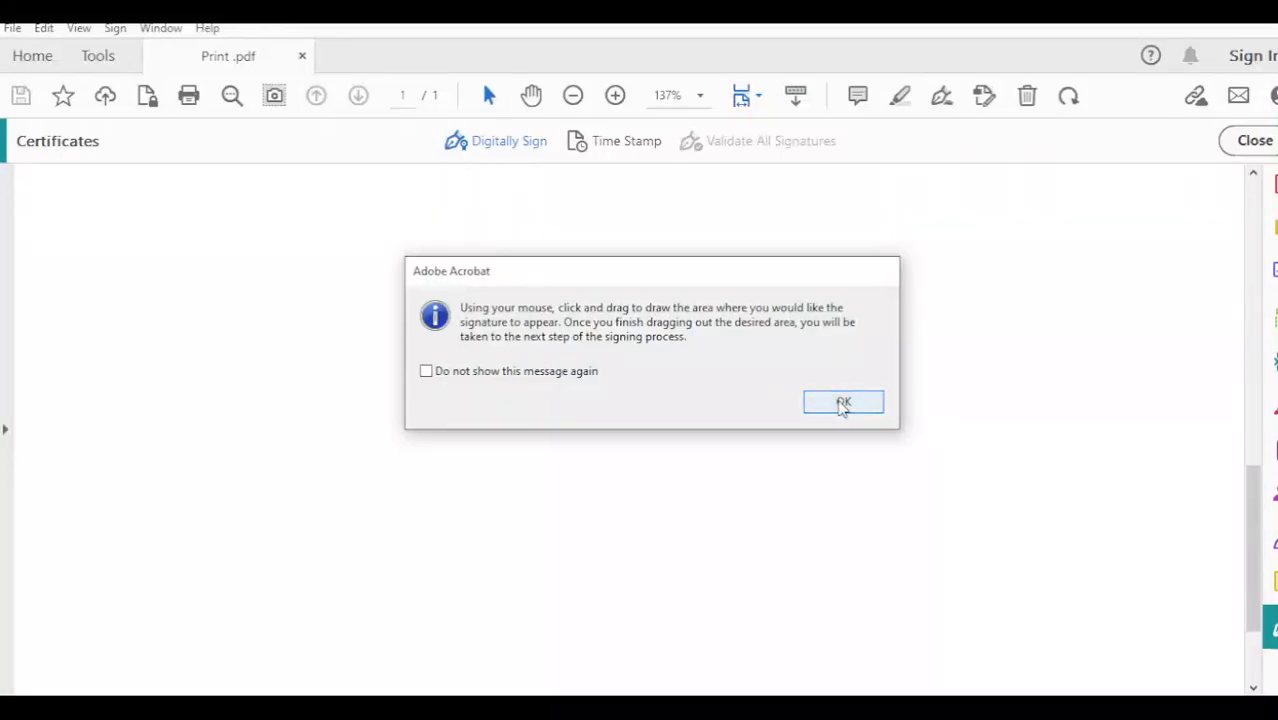
click(843, 403)
mouse_move(625, 415)
mouse_down()
mouse_move(645, 536)
mouse_move(750, 576)
mouse_move(1210, 612)
mouse_up()
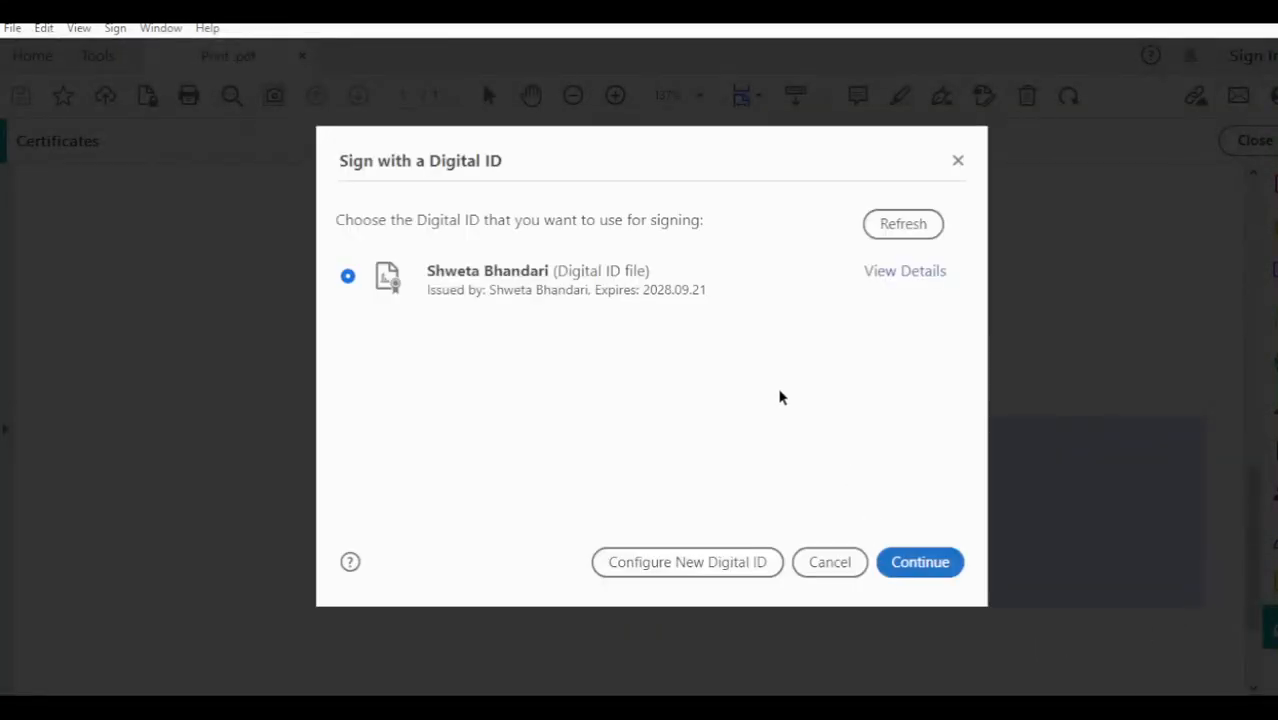
Step: Select the self-created digital ID, continue, and enter its password
click(590, 283)
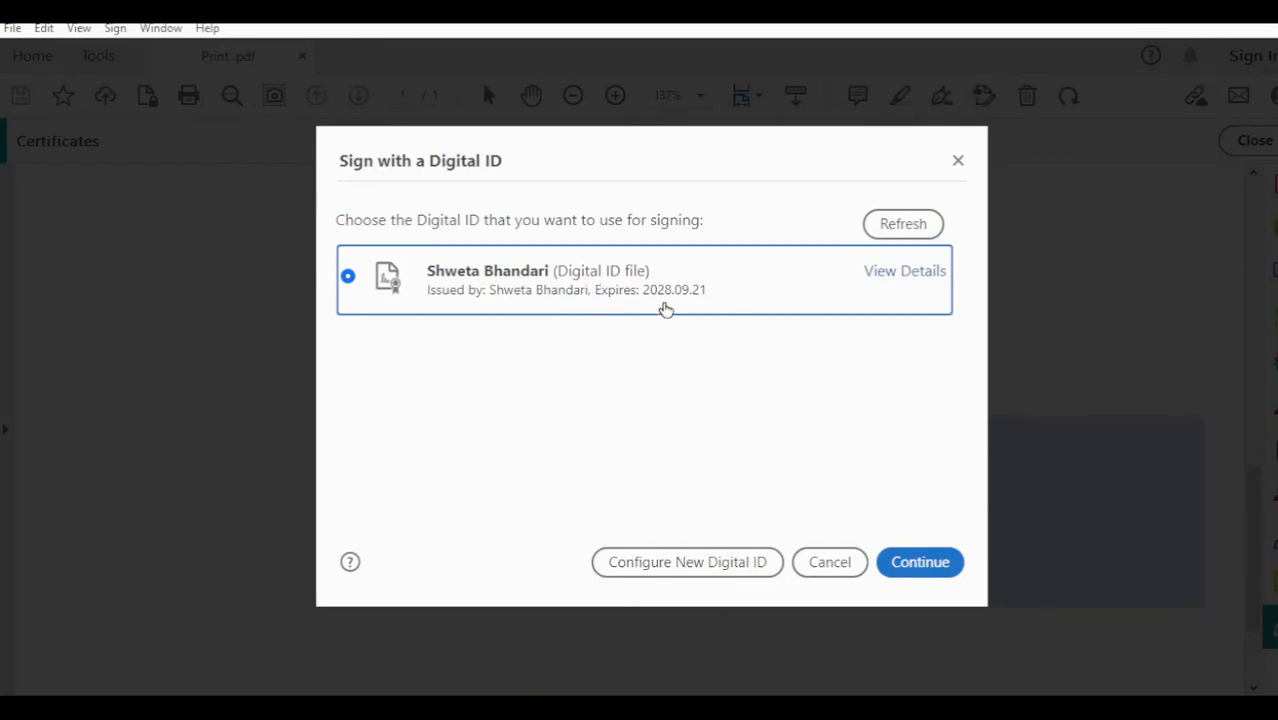
click(924, 565)
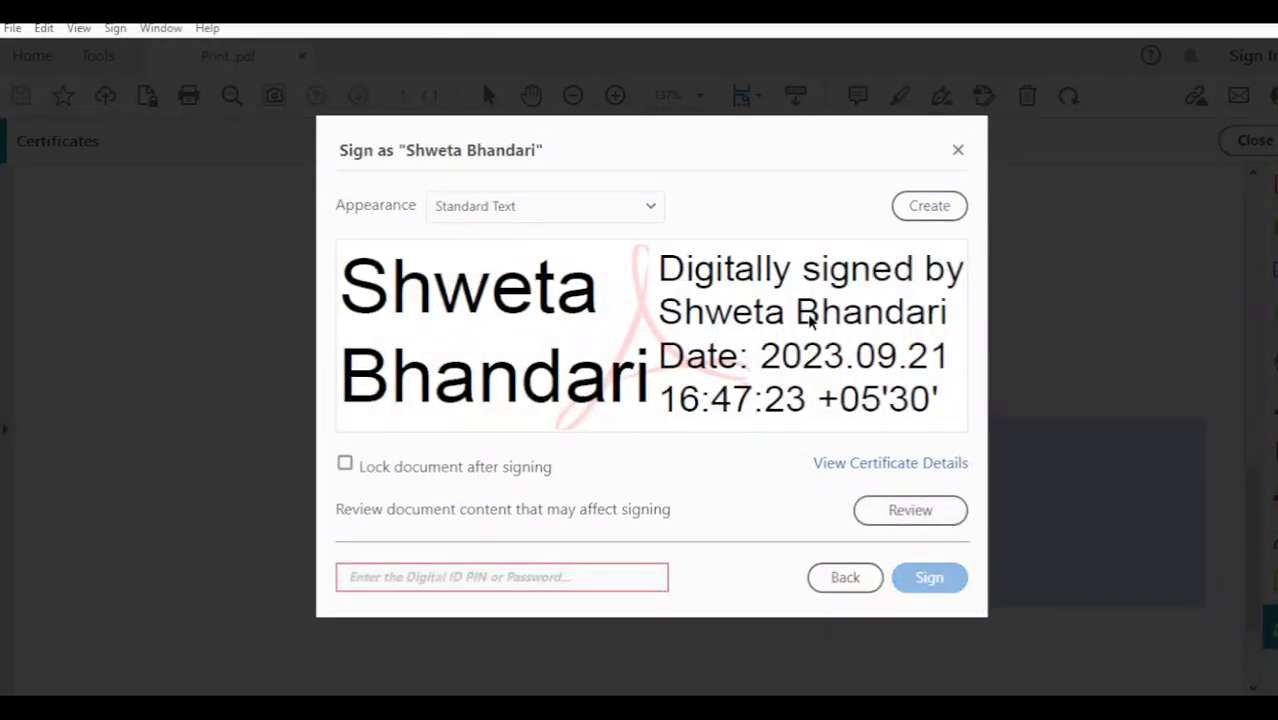
text(12345)
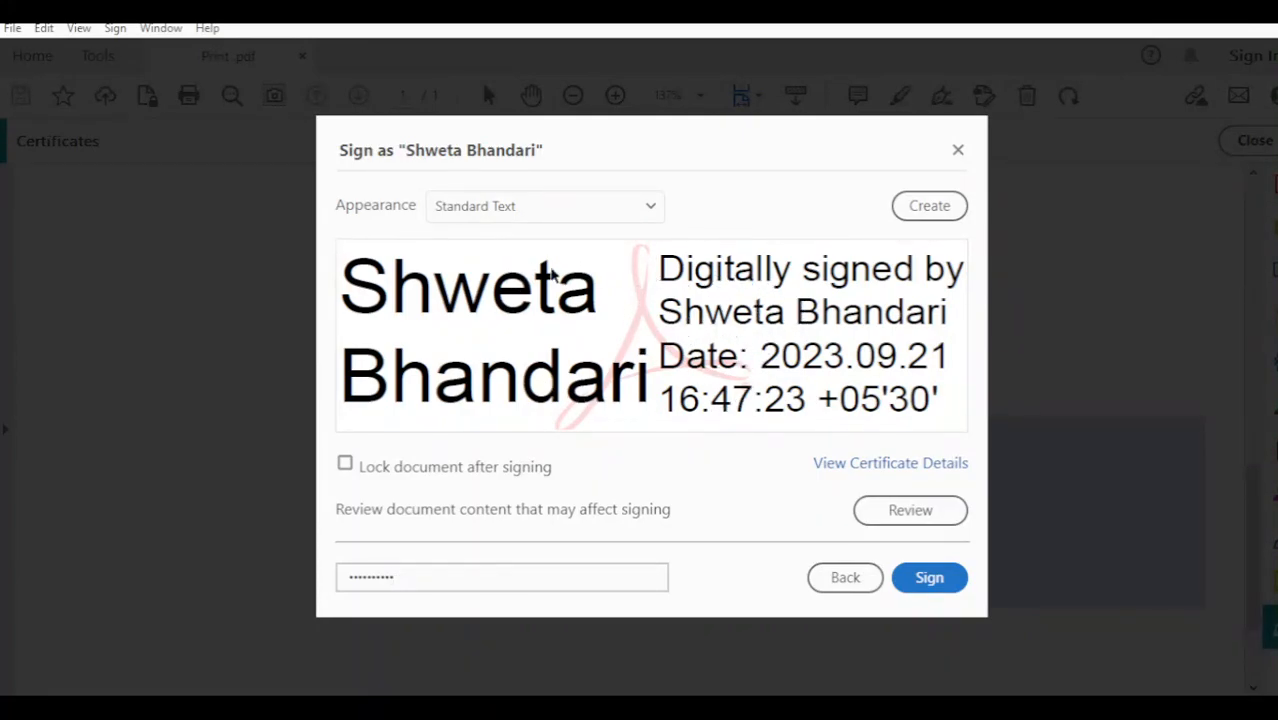
Step: Apply the digital signature and save the signed copy over the existing Print .pdf
click(944, 585)
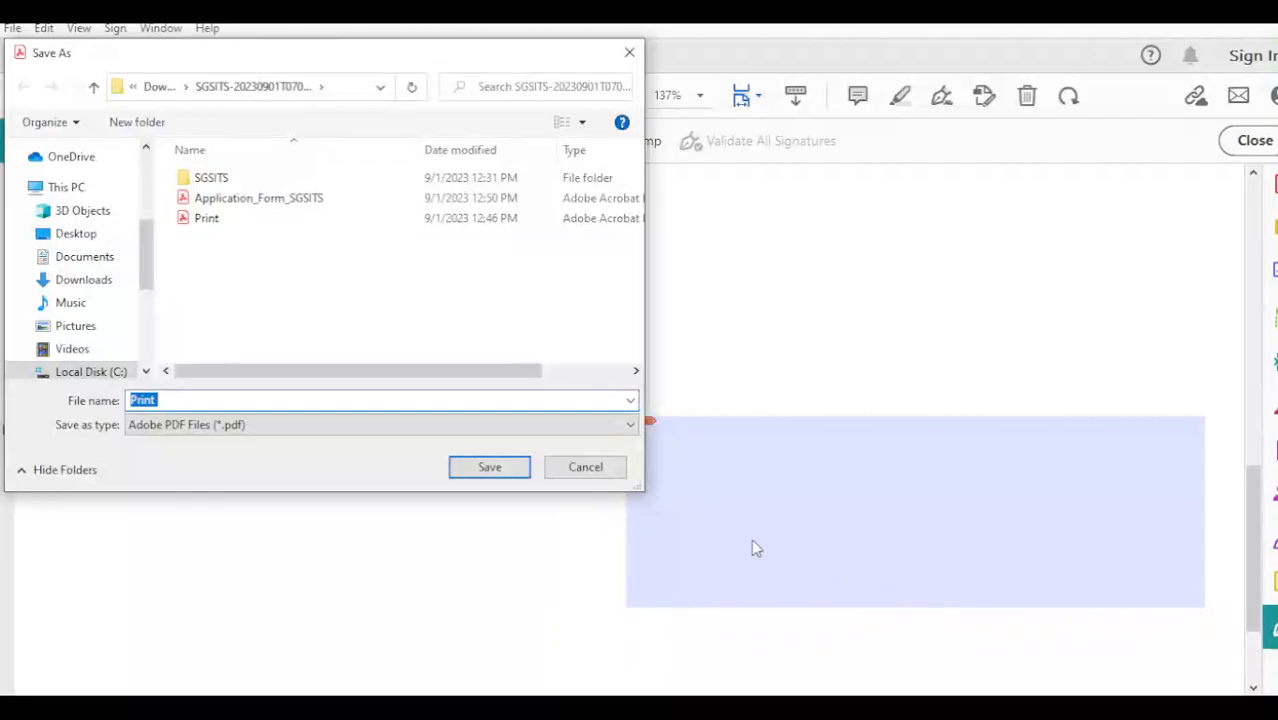
click(514, 469)
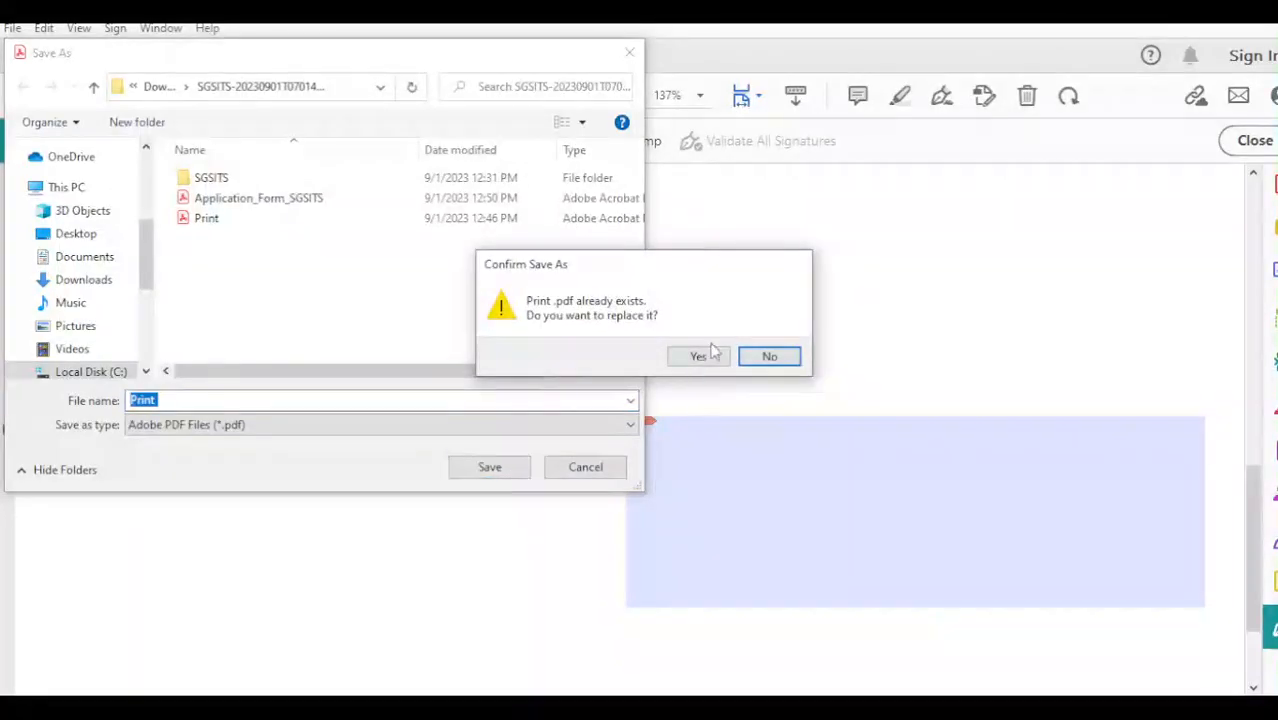
click(698, 357)
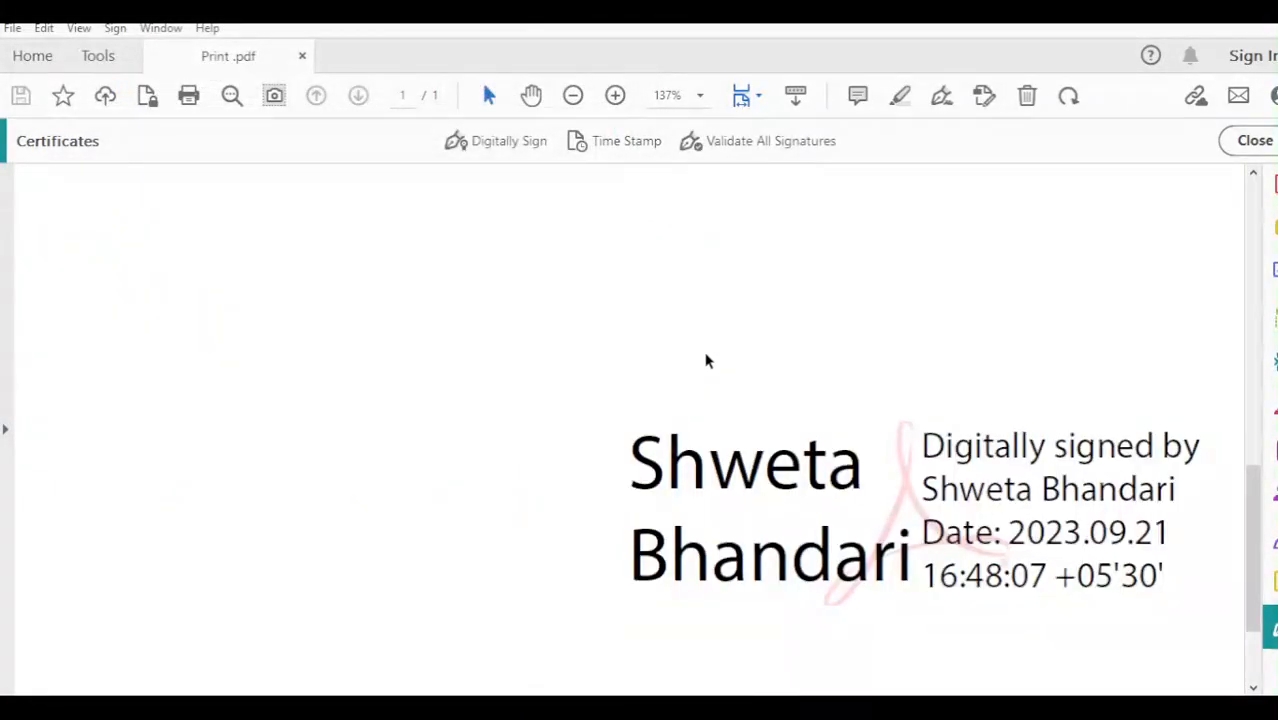